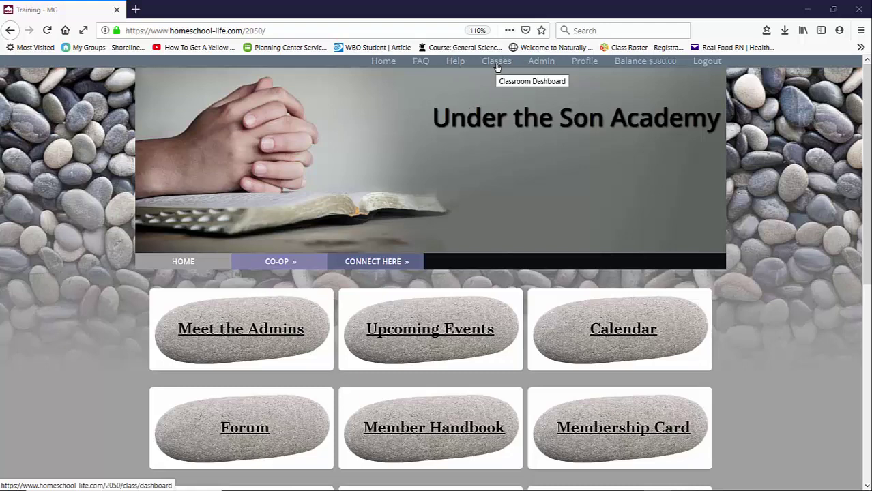
Open the Classes dashboard, preview it in a Student View, then switch back to Instructor View.
{"action": "left_click", "coordinate": [497, 65]}
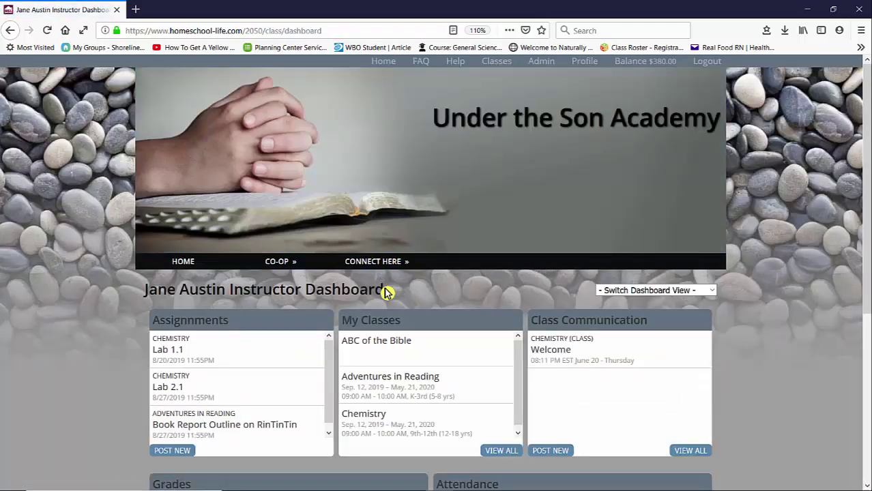
{"action": "mouse_move", "coordinate": [384, 285]}
{"action": "left_mouse_down"}
{"action": "mouse_move", "coordinate": [368, 287]}
{"action": "mouse_move", "coordinate": [384, 286]}
{"action": "left_mouse_up"}
{"action": "left_click", "coordinate": [406, 294]}
{"action": "left_click", "coordinate": [649, 290]}
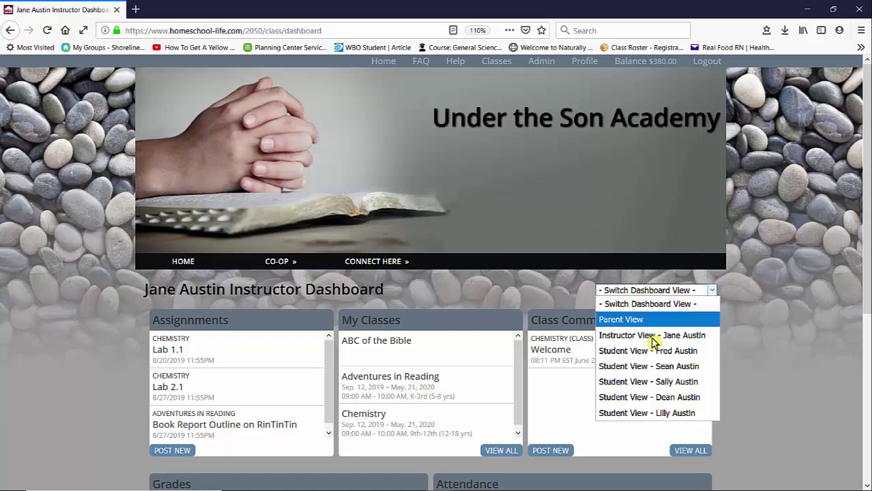
{"action": "left_click", "coordinate": [651, 367]}
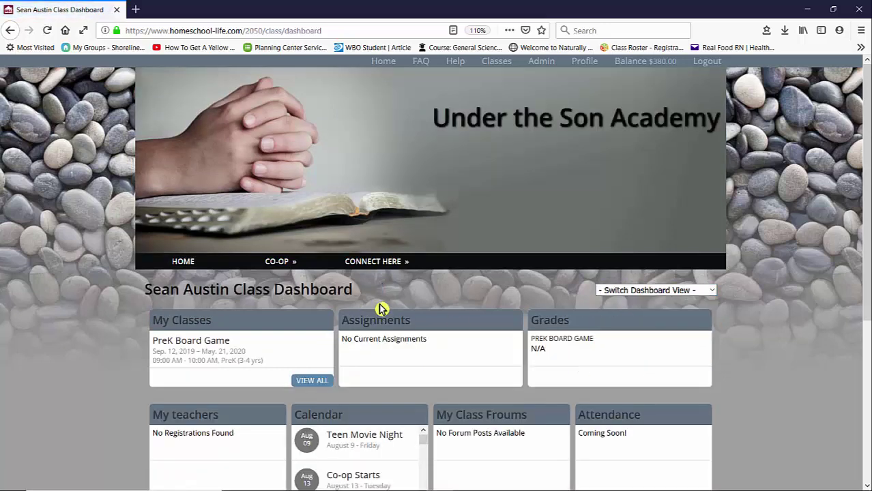
{"action": "left_click", "coordinate": [712, 293]}
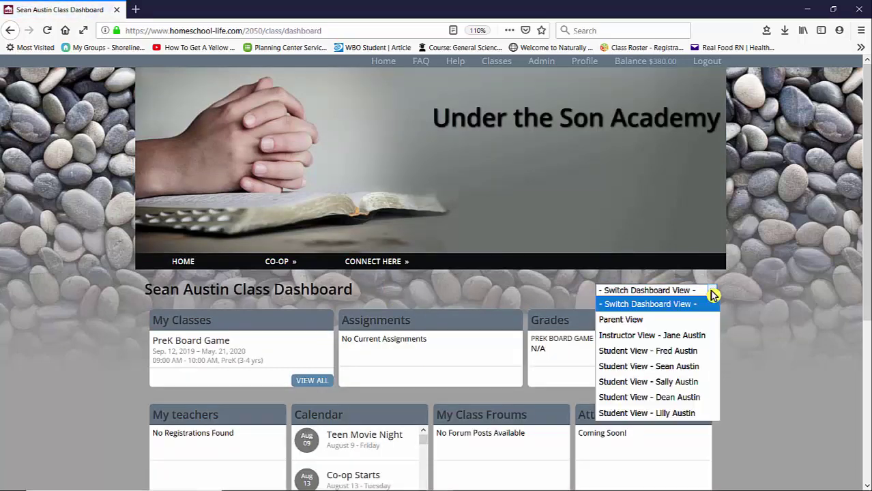
{"action": "left_click", "coordinate": [682, 343]}
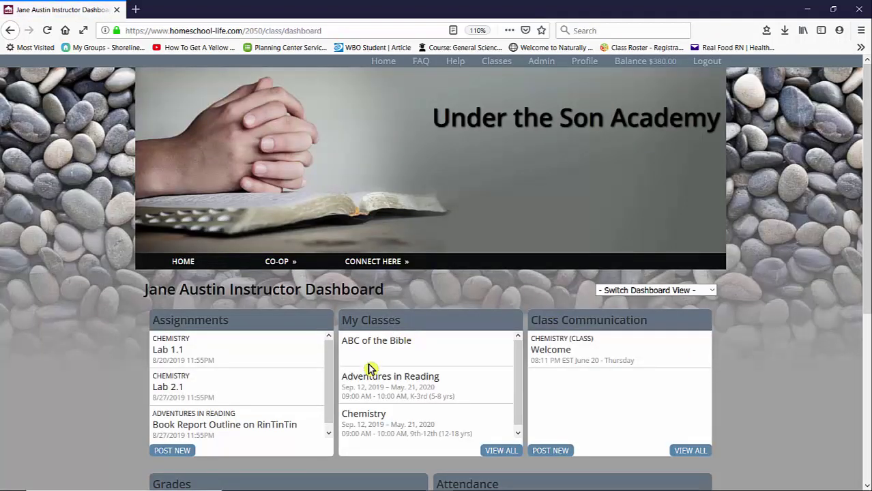
Open the Chemistry class home page, then its Edit Class form.
{"action": "left_click", "coordinate": [368, 418]}
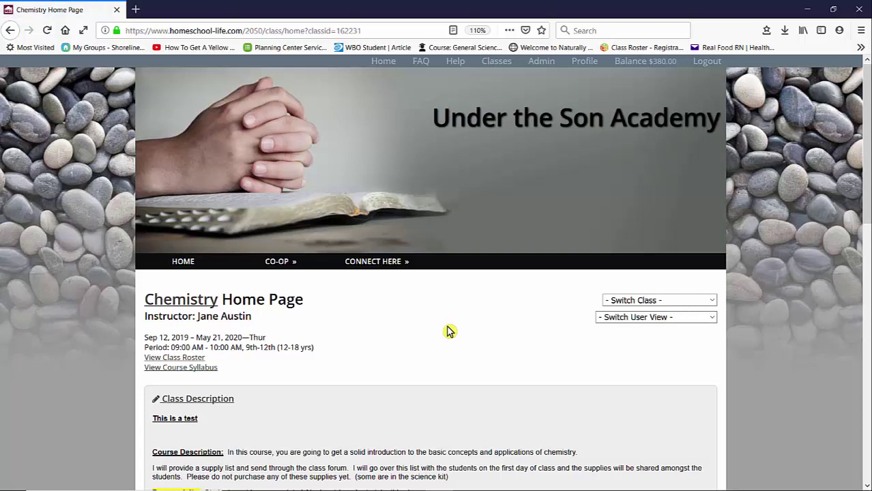
{"action": "left_click", "coordinate": [183, 302]}
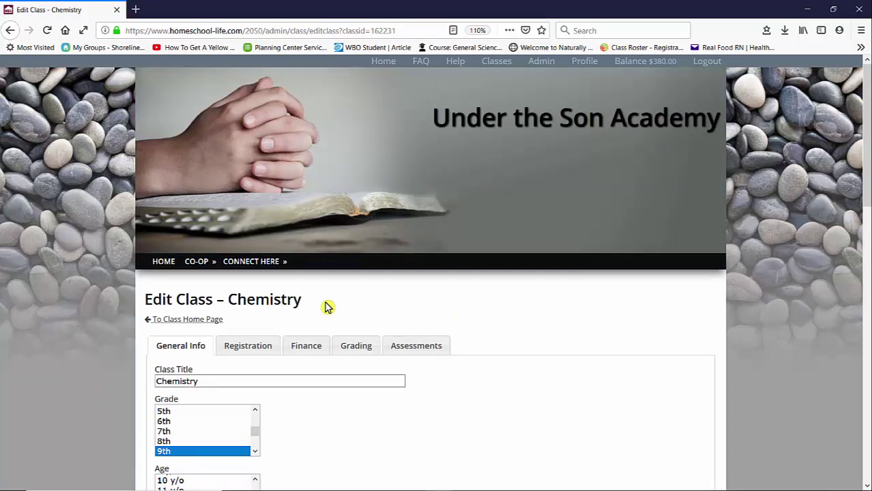
Set Chemistry's grading scale to No Grading on the Grading tab and save.
{"action": "left_click", "coordinate": [354, 348]}
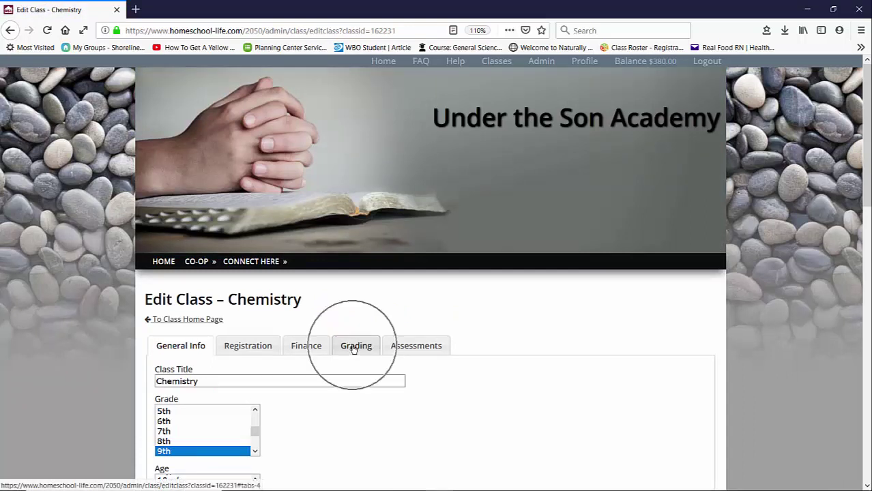
{"action": "scroll", "coordinate": [585, 313], "scroll_direction": "down", "scroll_amount": 4}
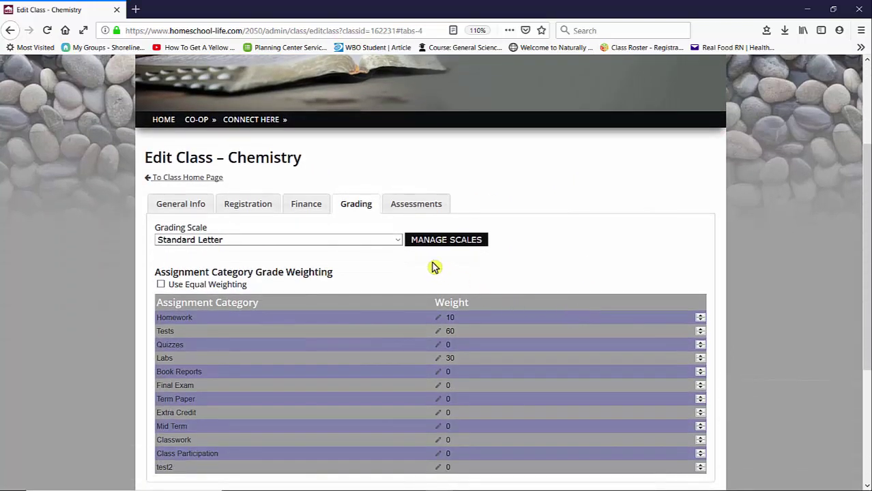
{"action": "left_click", "coordinate": [399, 241]}
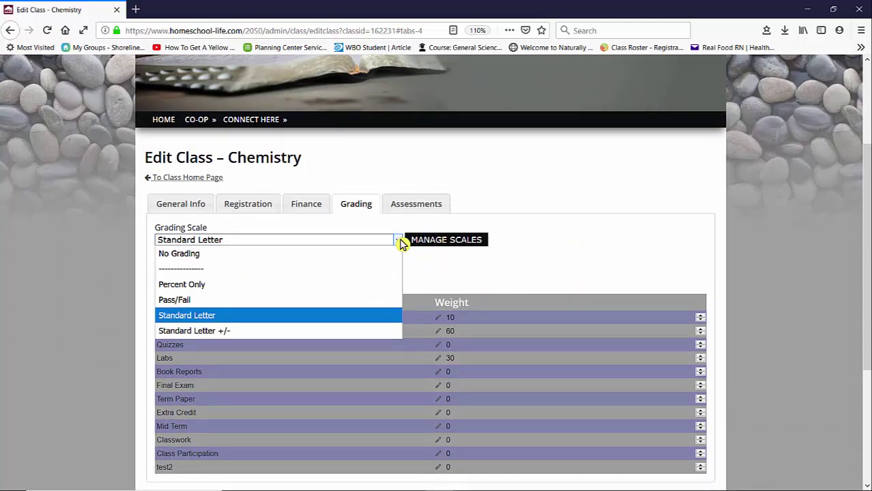
{"action": "left_click", "coordinate": [259, 254]}
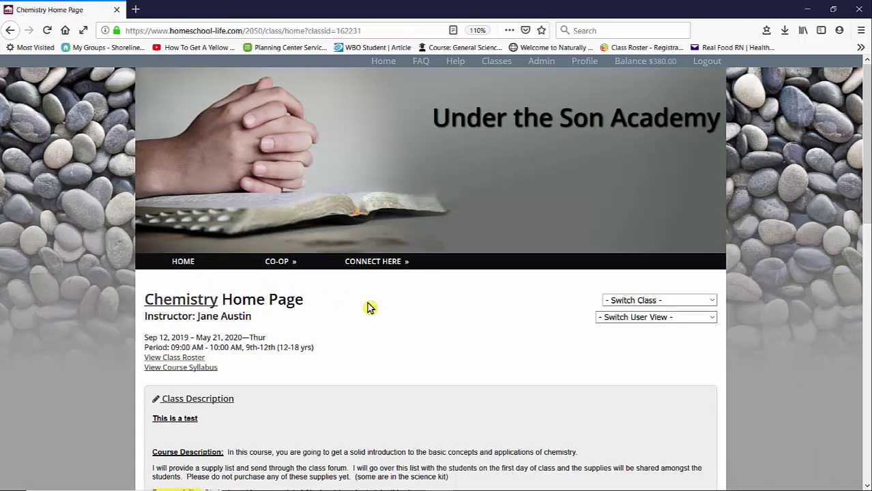
{"action": "scroll", "coordinate": [369, 301], "scroll_direction": "down", "scroll_amount": 9}
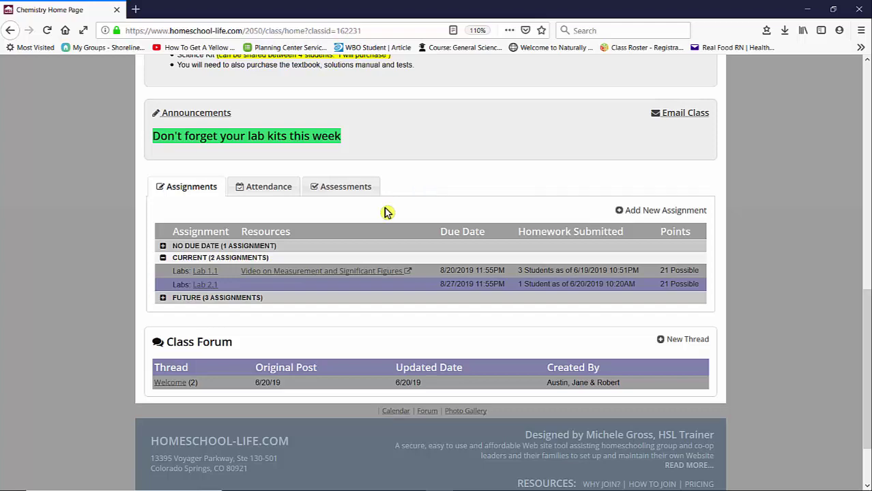
{"action": "scroll", "coordinate": [384, 213], "scroll_direction": "up", "scroll_amount": 6}
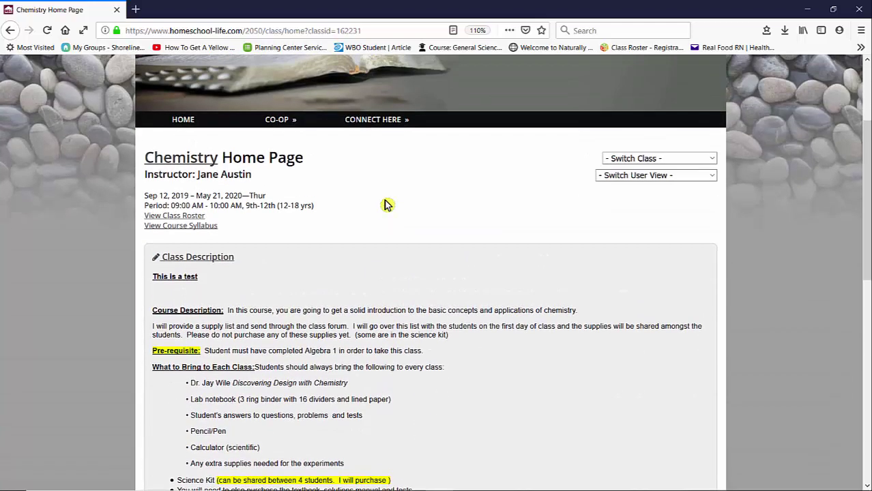
Reopen Chemistry's grading settings and list the available grading scales.
{"action": "left_click", "coordinate": [182, 160]}
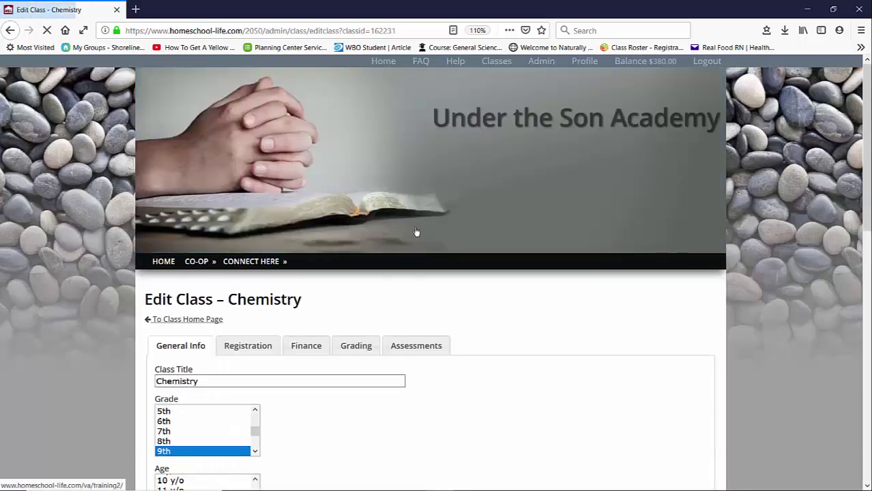
{"action": "left_click", "coordinate": [356, 345]}
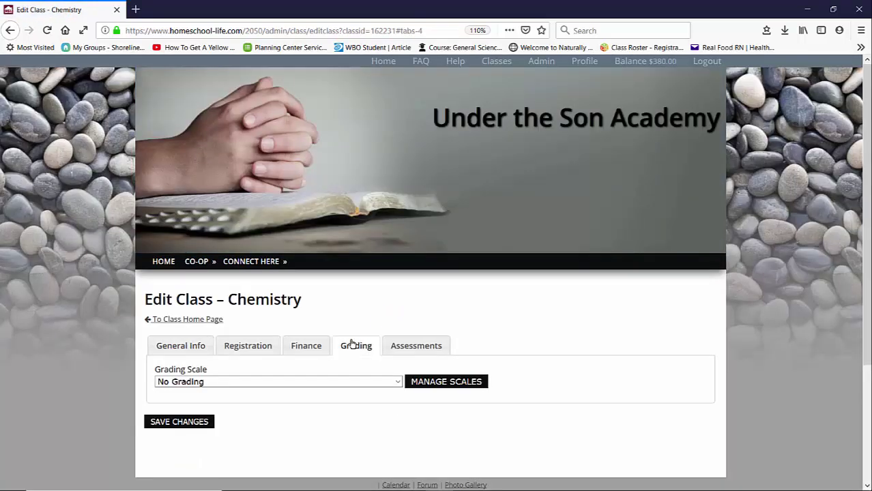
{"action": "scroll", "coordinate": [512, 300], "scroll_direction": "down", "scroll_amount": 3}
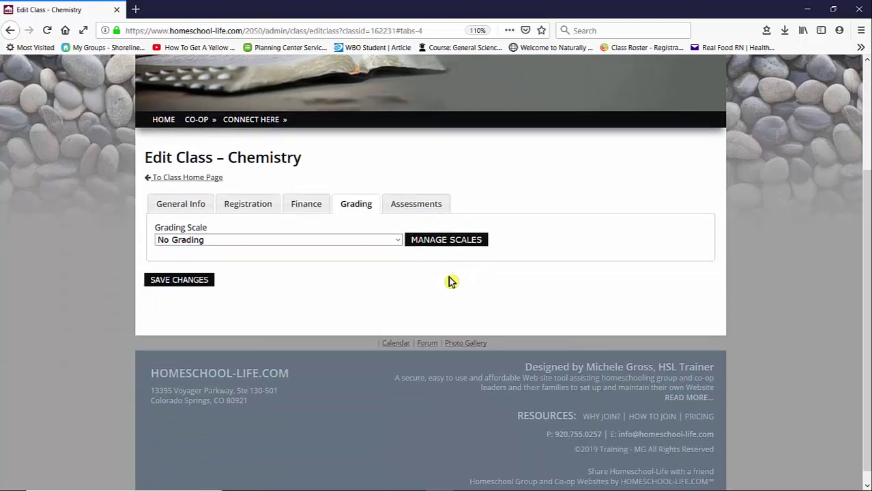
{"action": "left_click", "coordinate": [398, 241]}
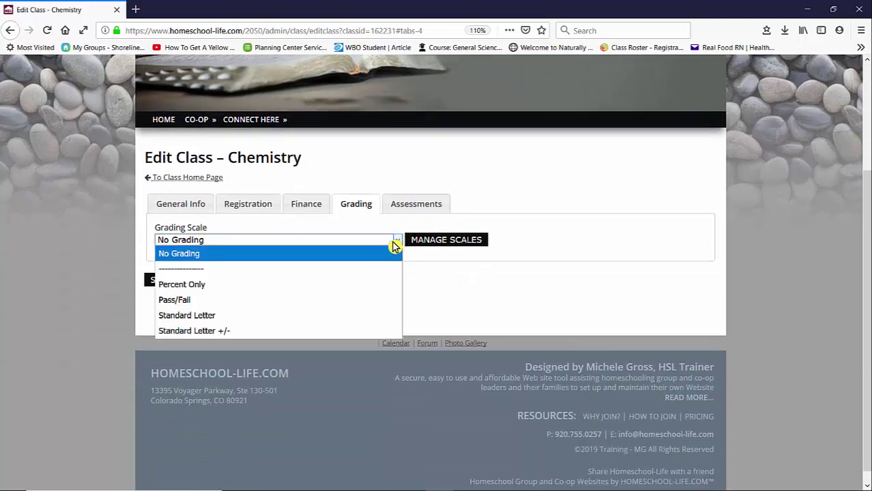
Leave the class editor for Manage Scales, accepting the leave-page warning on the second try.
{"action": "left_click", "coordinate": [455, 240]}
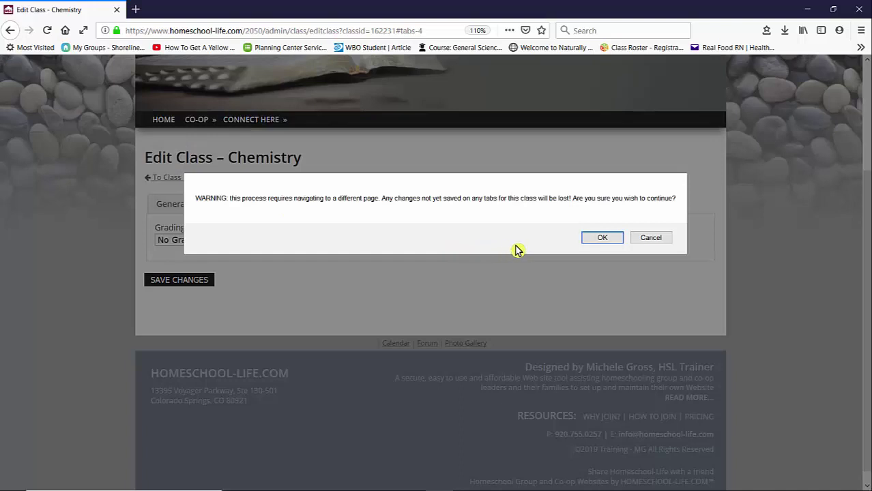
{"action": "left_click", "coordinate": [654, 239]}
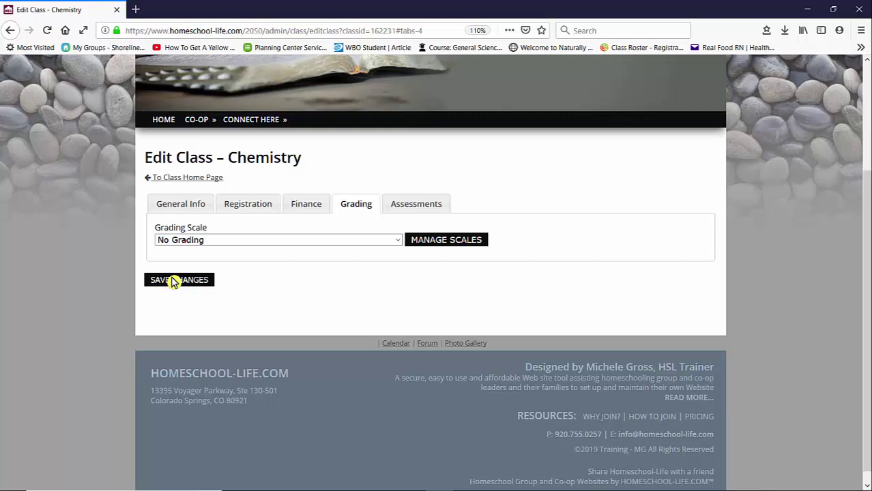
{"action": "left_click", "coordinate": [444, 241]}
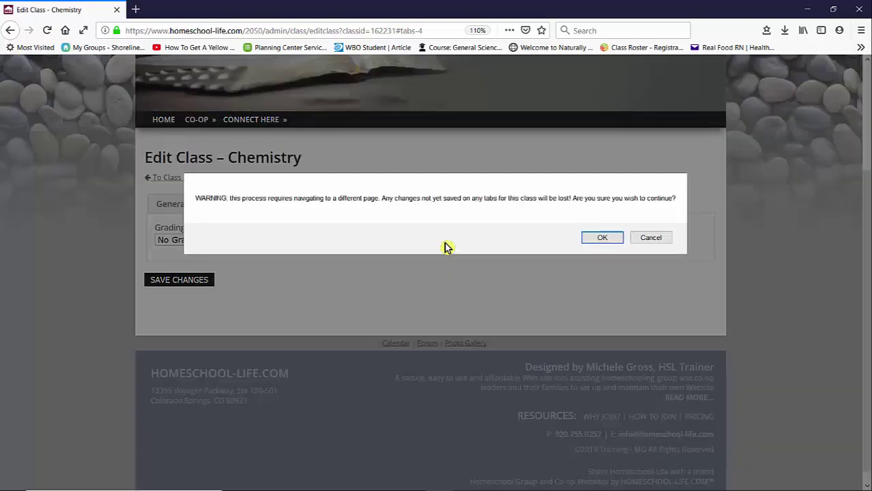
{"action": "left_click", "coordinate": [603, 238]}
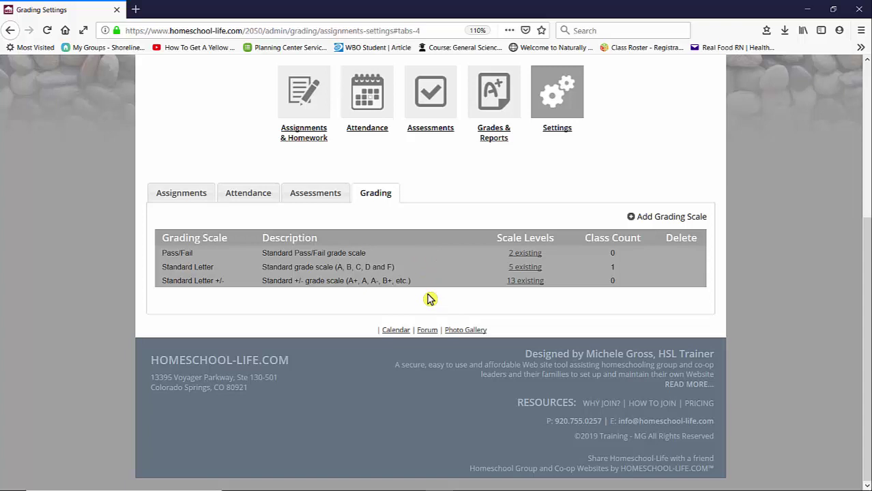
{"action": "left_click", "coordinate": [526, 268]}
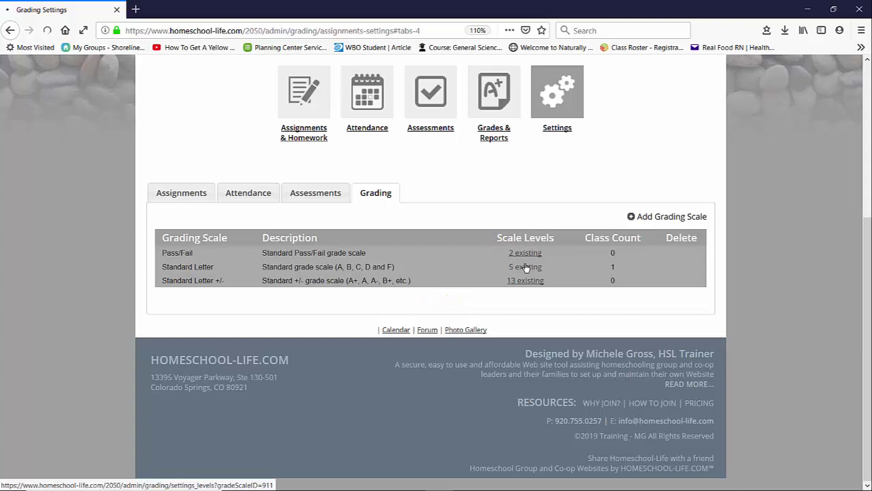
{"action": "scroll", "coordinate": [518, 314], "scroll_direction": "down", "scroll_amount": 2}
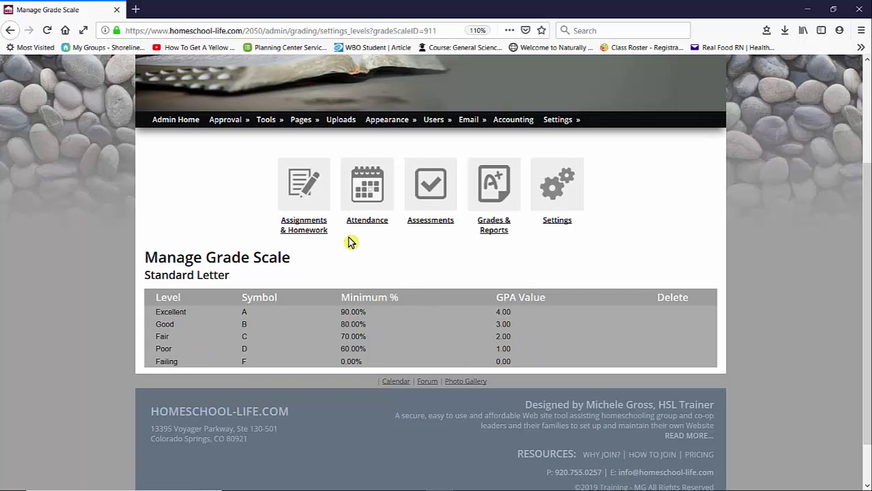
{"action": "left_click", "coordinate": [10, 31]}
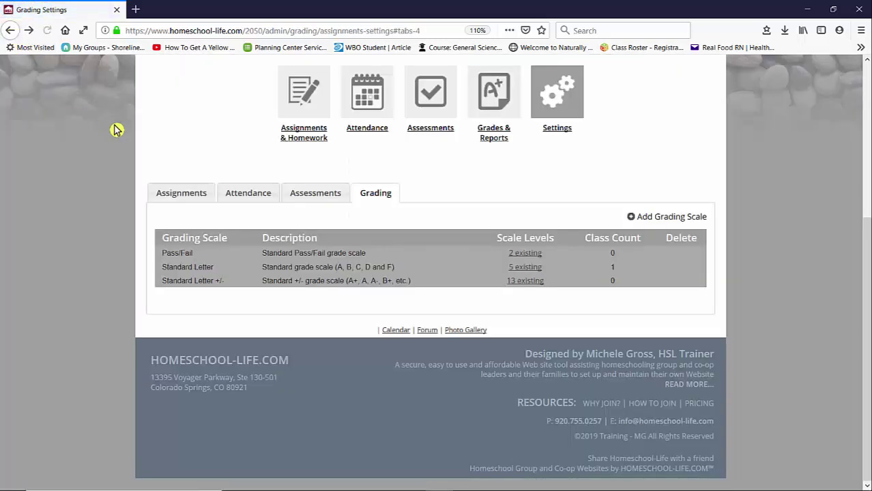
{"action": "left_click", "coordinate": [658, 218]}
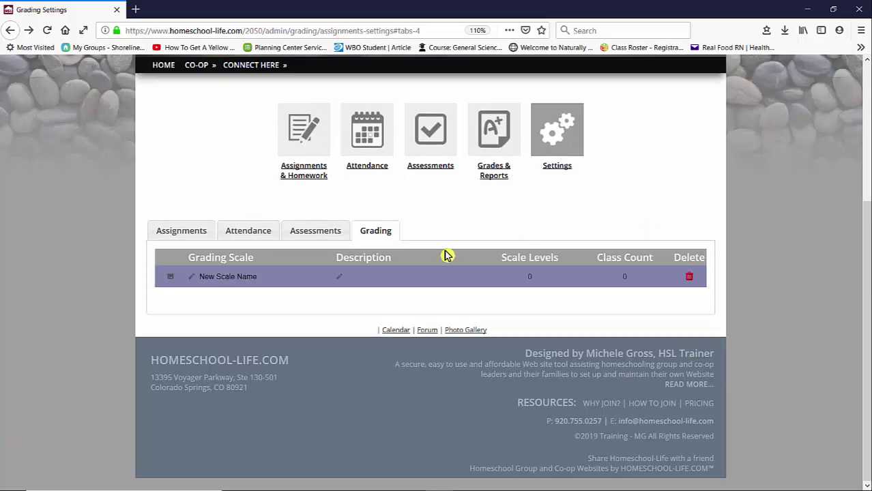
{"action": "left_click_drag", "start_coordinate": [263, 277], "coordinate": [153, 274]}
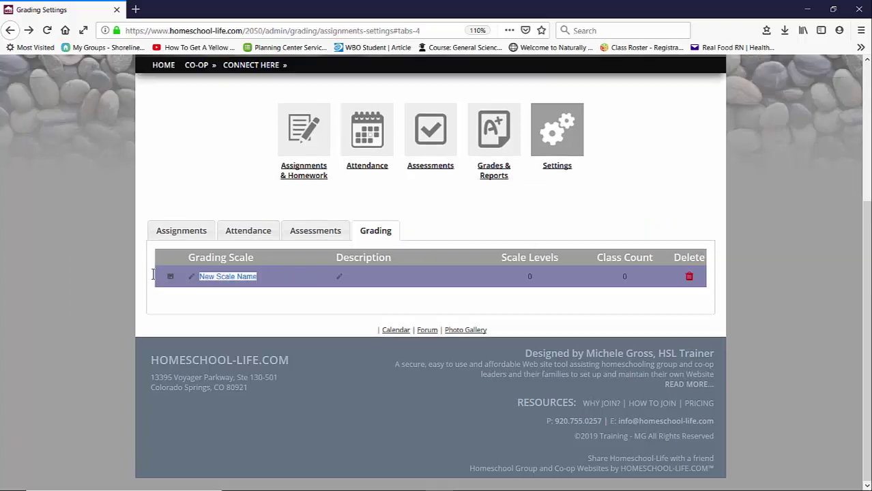
{"action": "type", "text": "Test"}
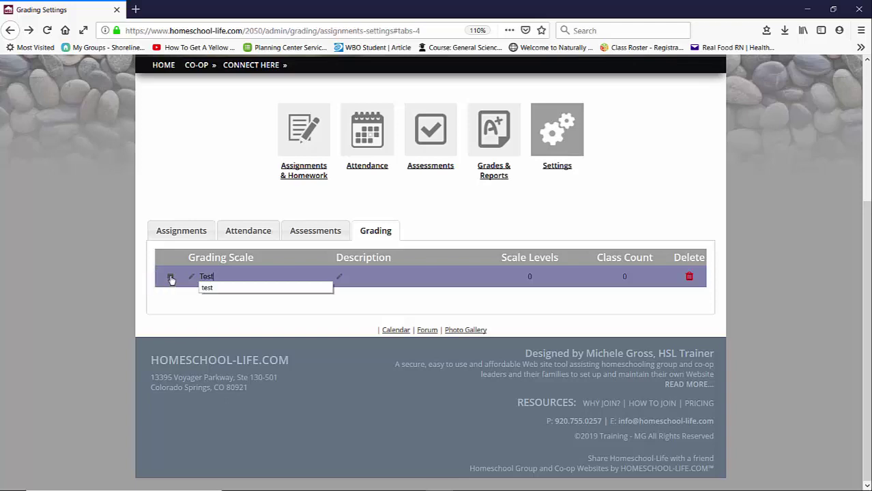
{"action": "left_click", "coordinate": [171, 278]}
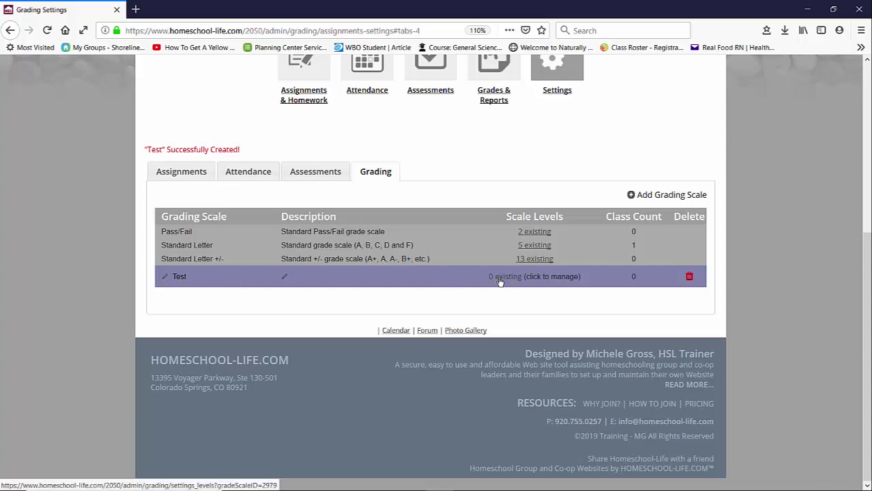
{"action": "left_click", "coordinate": [689, 278]}
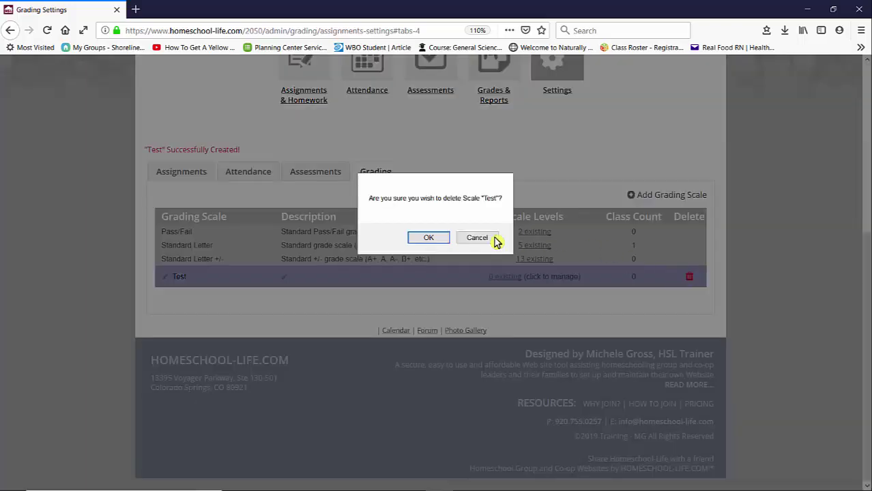
{"action": "left_click", "coordinate": [422, 238]}
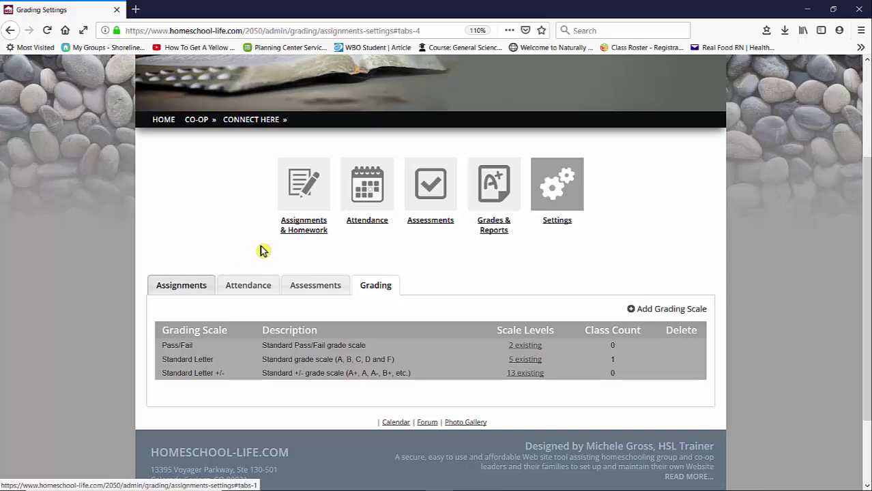
Return to Chemistry's Edit Class grading settings and choose the Standard Letter scale.
{"action": "left_click", "coordinate": [304, 222]}
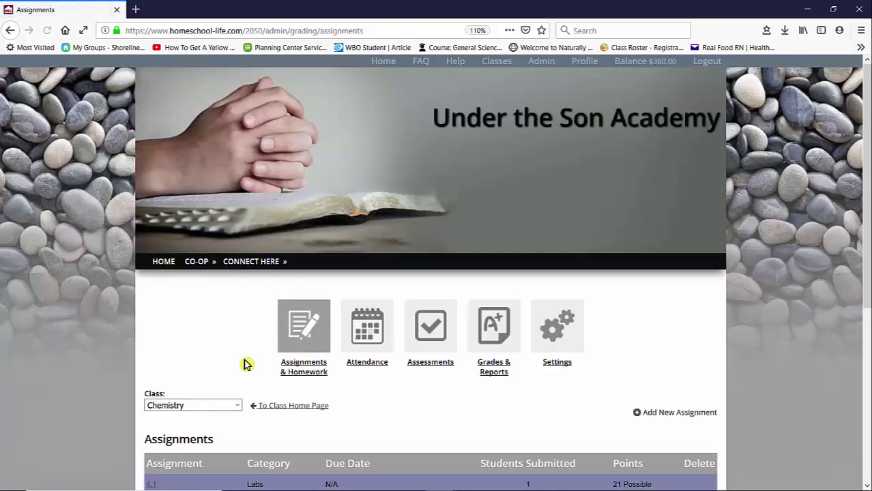
{"action": "left_click", "coordinate": [279, 409]}
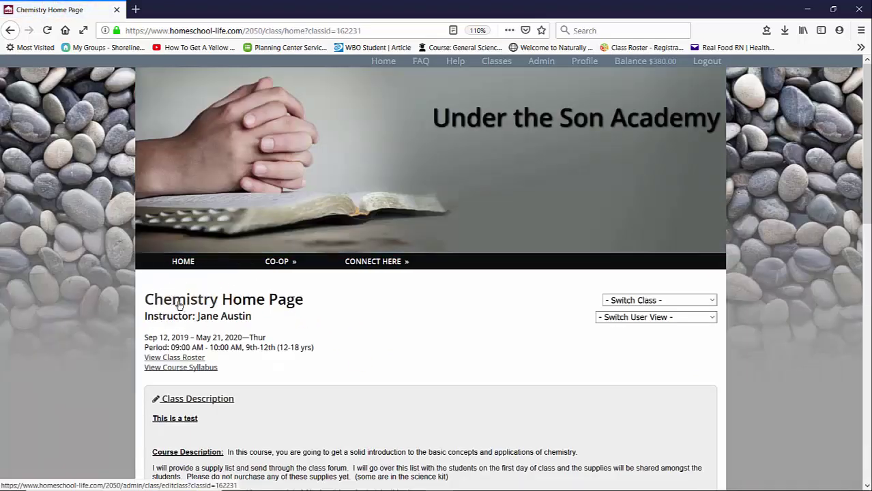
{"action": "left_click", "coordinate": [179, 305]}
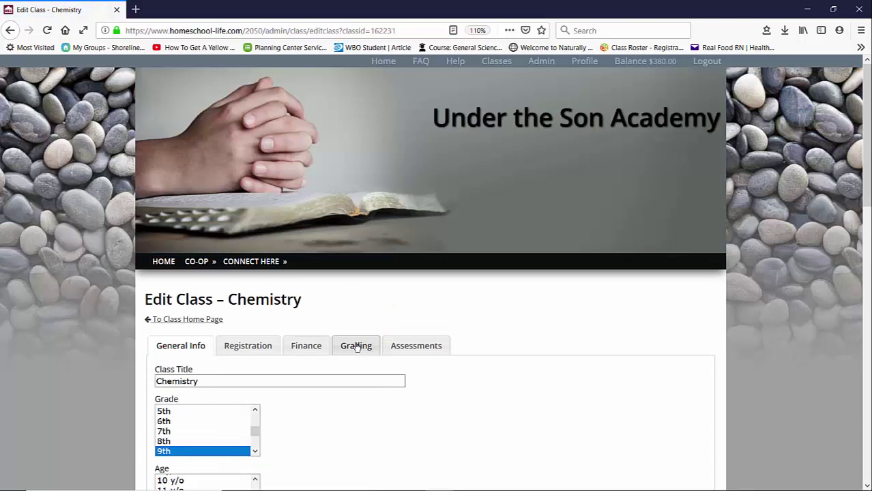
{"action": "left_click", "coordinate": [356, 346]}
{"action": "scroll", "coordinate": [524, 331], "scroll_direction": "down", "scroll_amount": 4}
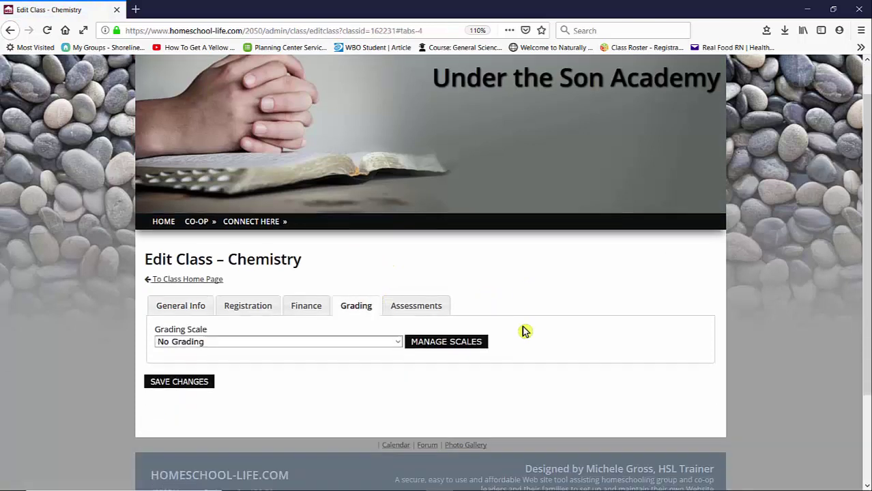
{"action": "left_click", "coordinate": [396, 241]}
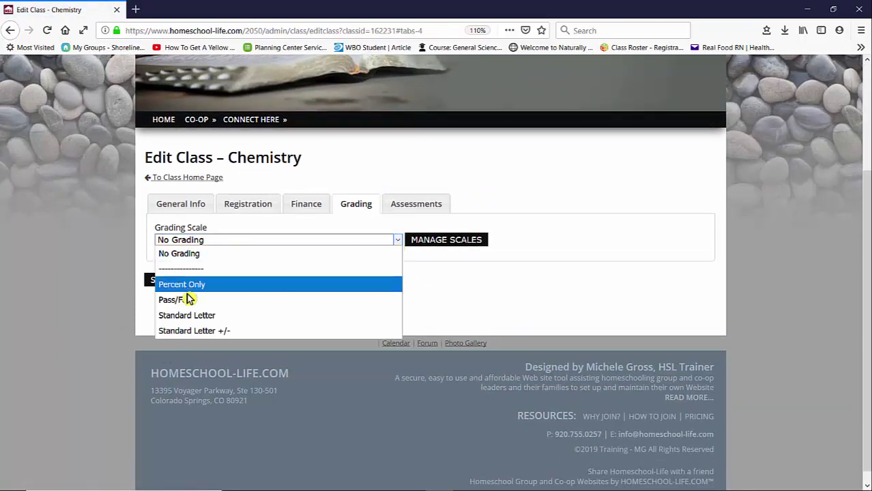
{"action": "left_click", "coordinate": [190, 316]}
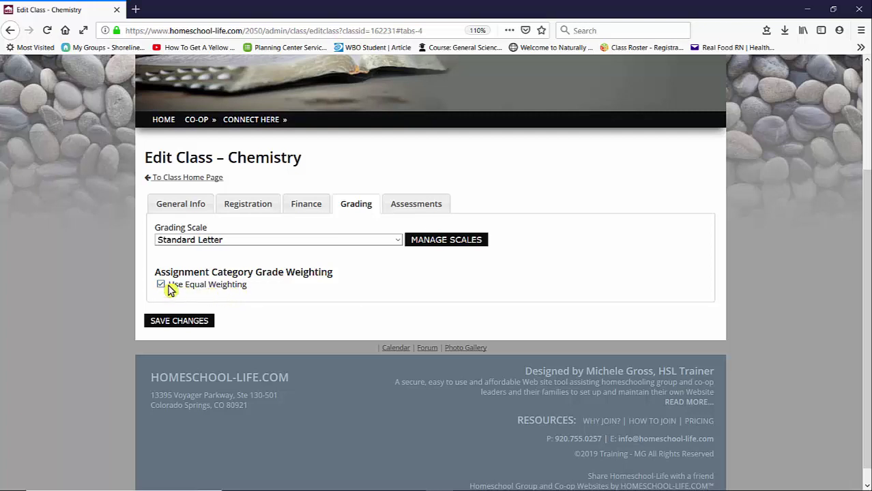
Turn off equal weighting, weight Homework 10, Tests 60 and Labs 30, and save.
{"action": "left_click", "coordinate": [161, 285]}
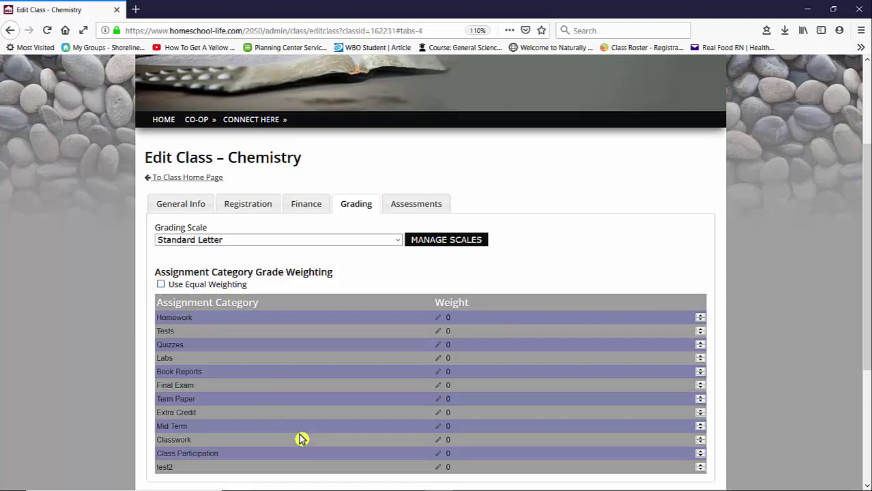
{"action": "left_click", "coordinate": [449, 320]}
{"action": "left_click", "coordinate": [469, 357]}
{"action": "scroll", "coordinate": [370, 316], "scroll_direction": "down", "scroll_amount": 4}
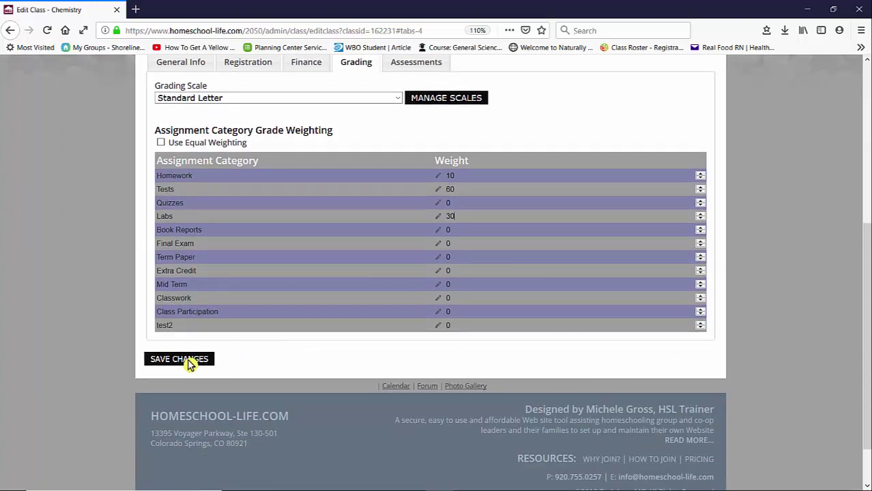
{"action": "left_click", "coordinate": [189, 360]}
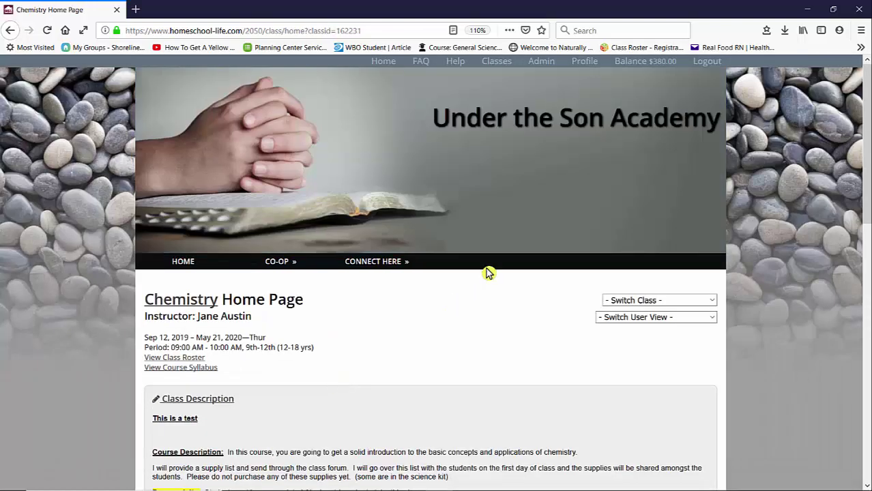
Go to the instructor dashboard and scroll to the Grades widget showing Chemistry at 96.8%.
{"action": "left_click", "coordinate": [499, 63]}
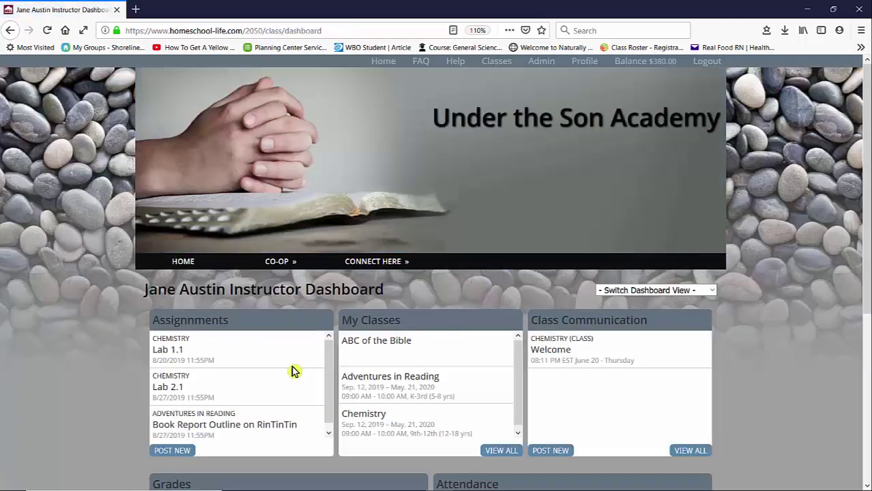
{"action": "scroll", "coordinate": [292, 371], "scroll_direction": "down", "scroll_amount": 1}
{"action": "scroll", "coordinate": [137, 390], "scroll_direction": "down", "scroll_amount": 3}
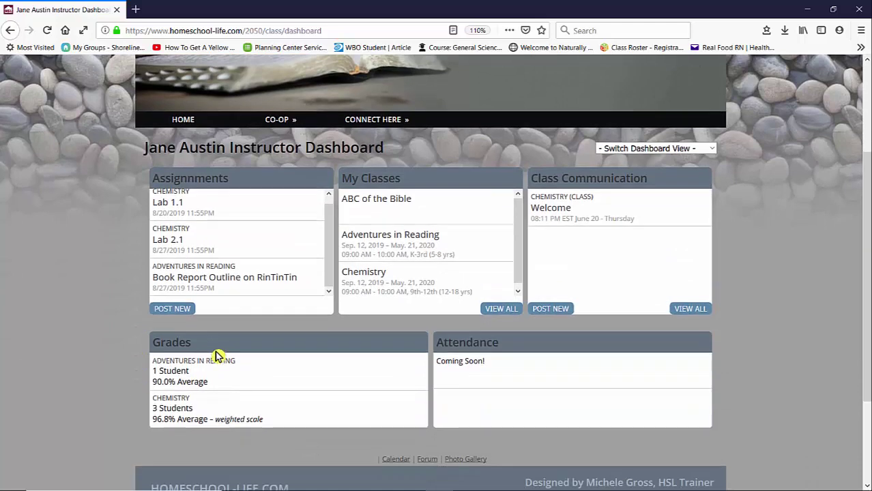